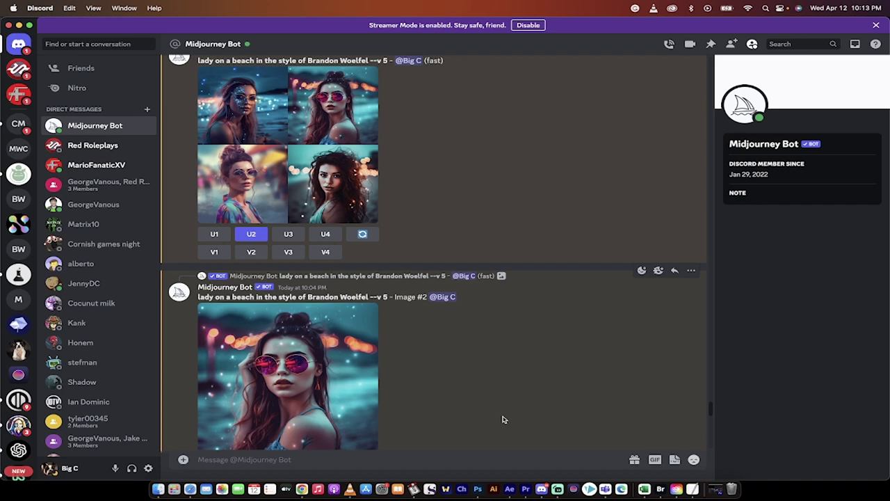
# - Switch to Chrome to show the Midjourney v5 Photographers Reference Sheet
pyautogui.click(301, 489)
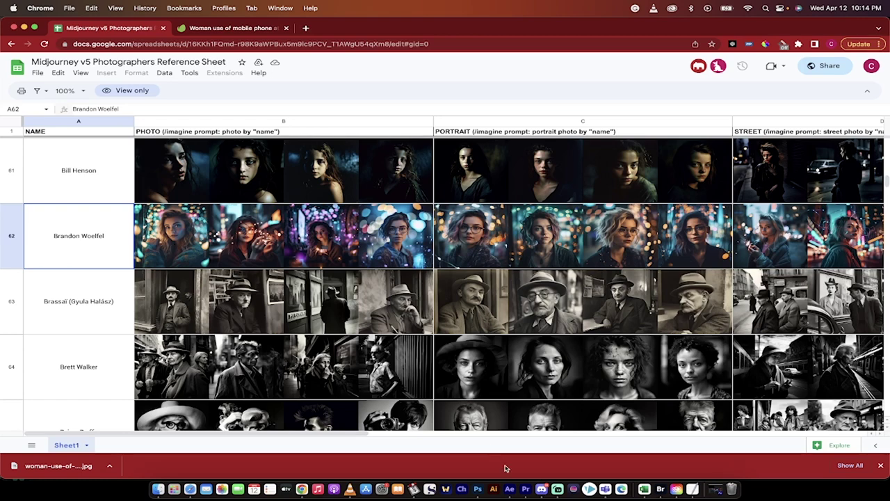
# - Back in the Midjourney Bot chat, enlarge and close the uploaded yoga photo
pyautogui.click(542, 489)
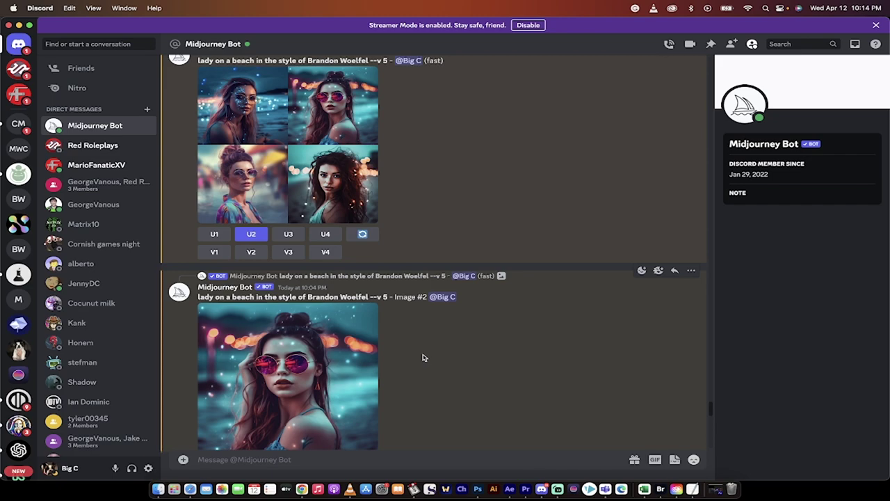
pyautogui.scroll(-20, 422, 357)
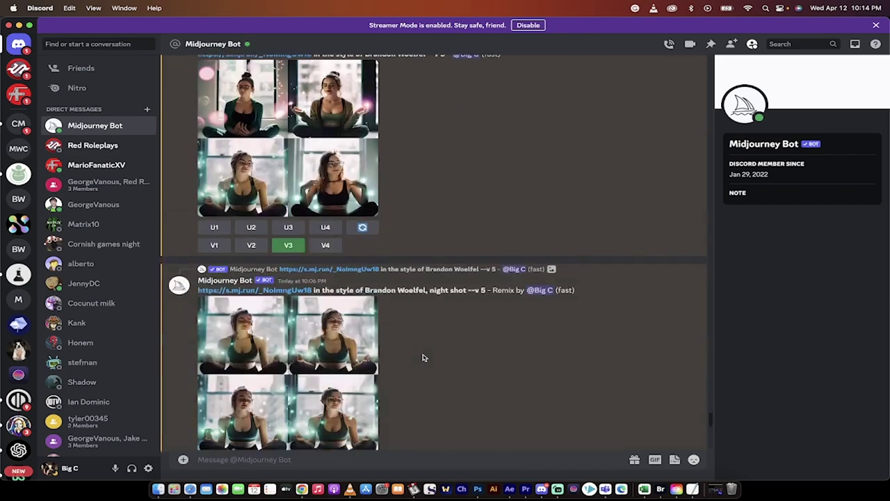
pyautogui.scroll(20, 422, 358)
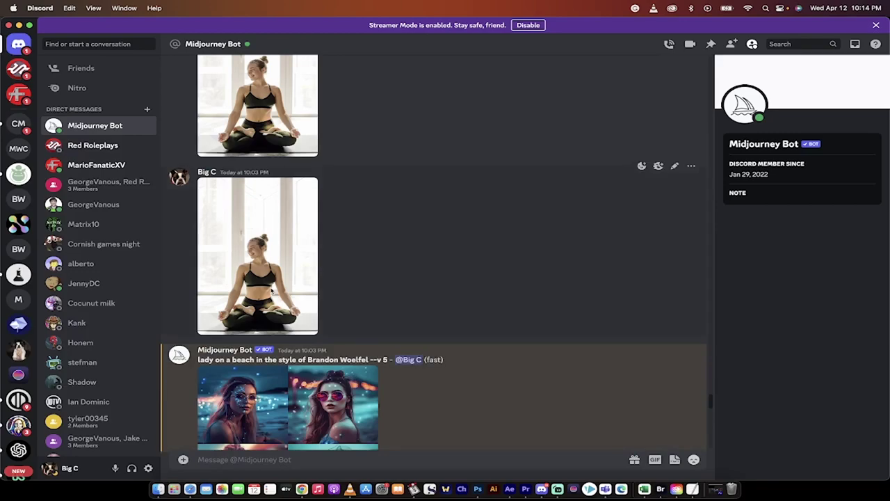
pyautogui.click(273, 292)
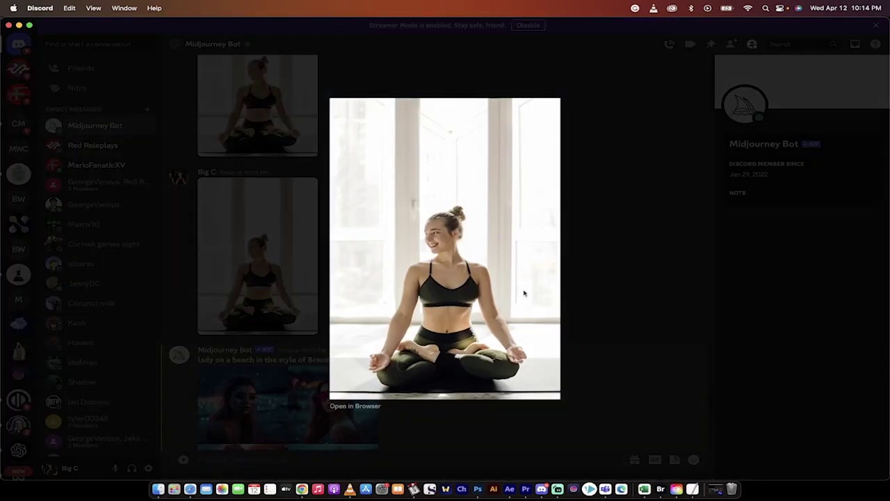
pyautogui.click(621, 290)
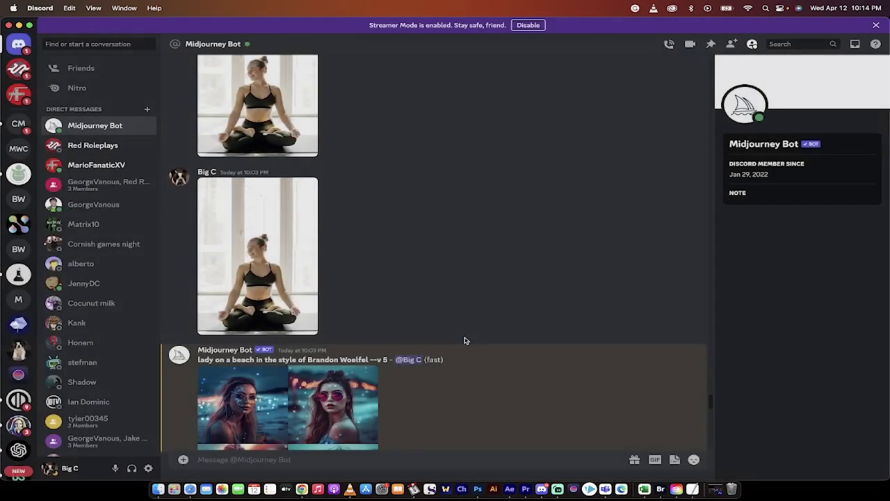
# - Scroll down to the night-shot remix grid and view it enlarged
pyautogui.scroll(-10, 466, 340)
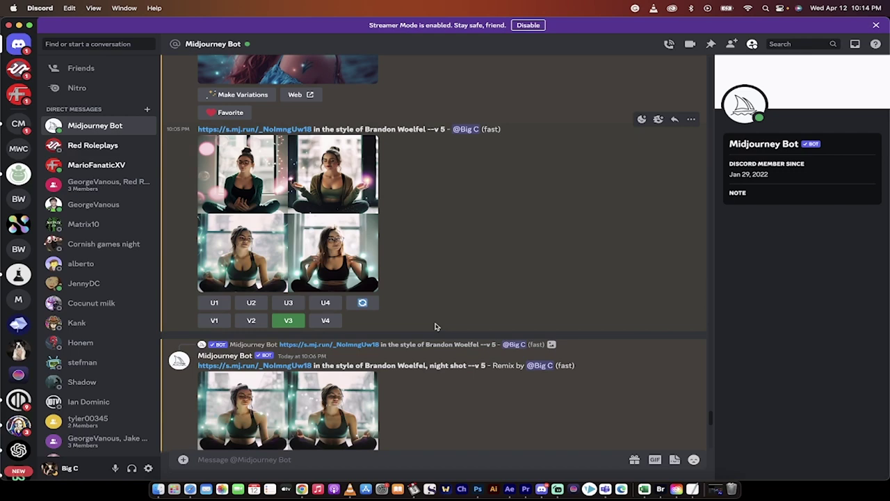
pyautogui.scroll(-2, 418, 347)
pyautogui.click(219, 381)
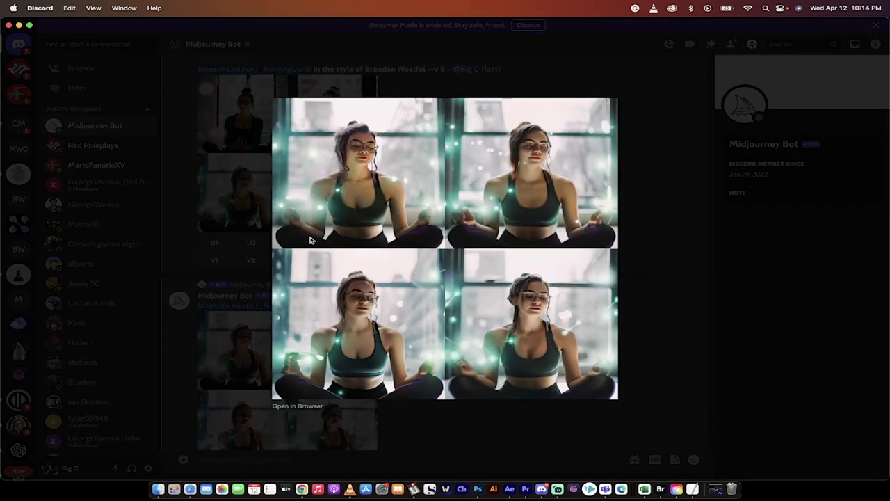
pyautogui.click(226, 245)
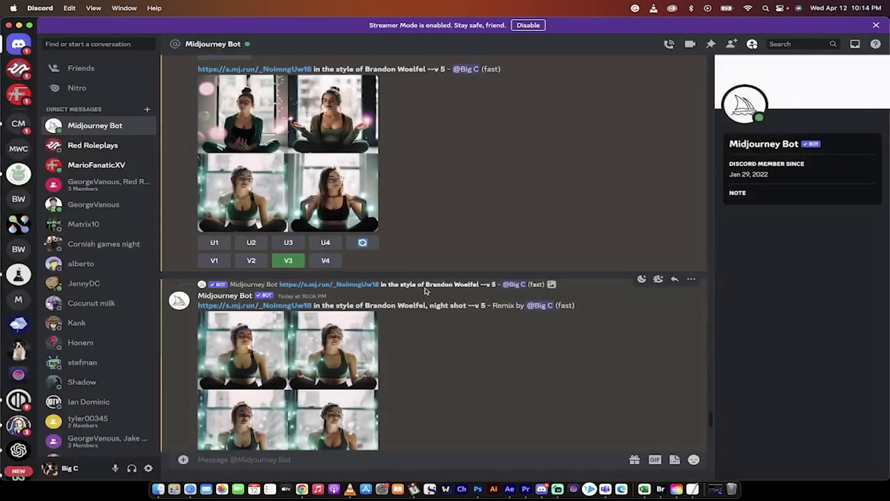
# - View the uploaded night-city photo, then scroll down to the latest Brandon Woelfel grids
pyautogui.scroll(-5, 474, 336)
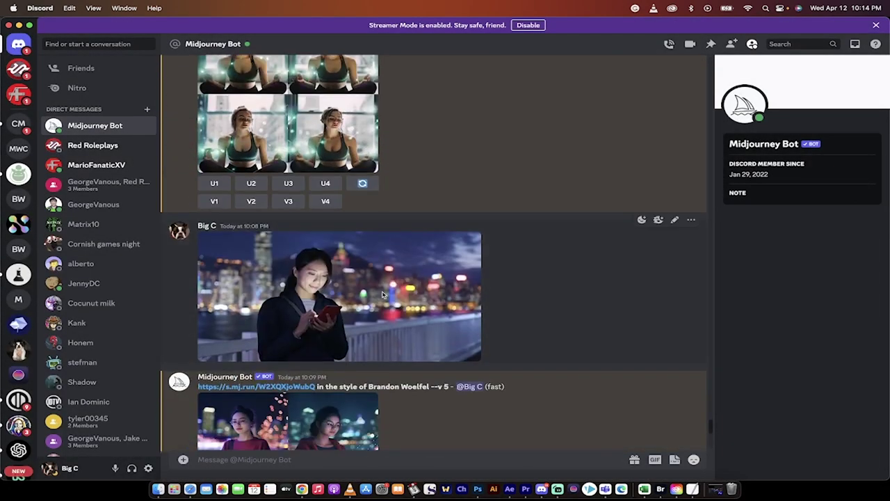
pyautogui.click(476, 337)
pyautogui.click(548, 428)
pyautogui.scroll(-4, 547, 427)
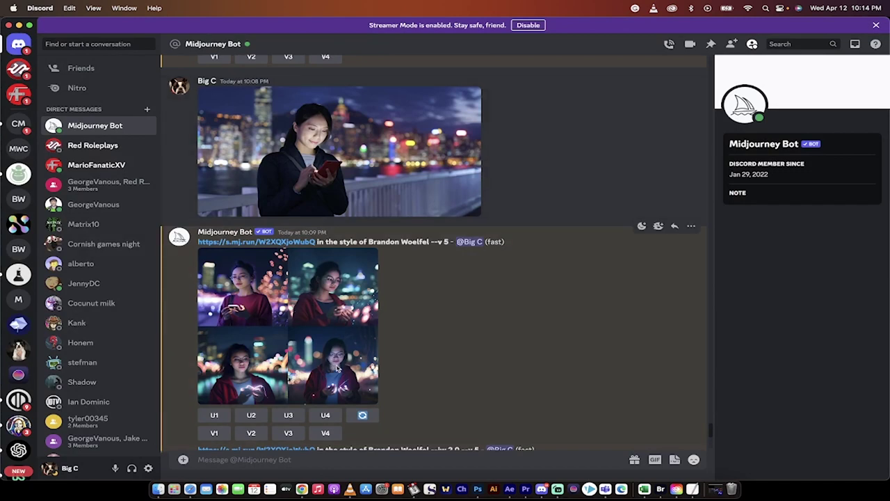
pyautogui.scroll(-10, 335, 366)
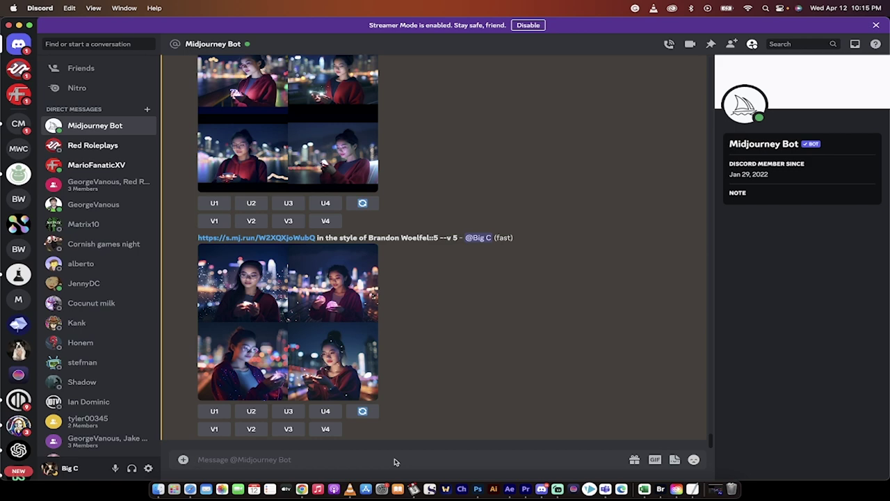
# - Begin an /imagine prompt 'lady reading a book in the style of' and switch to the reference sheet
pyautogui.write('/ima')
pyautogui.press('Tab')
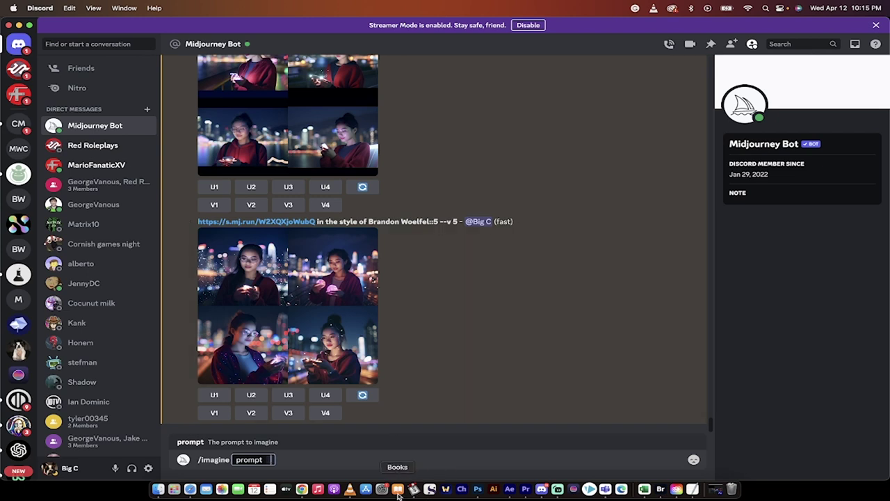
pyautogui.write('lady reading a book')
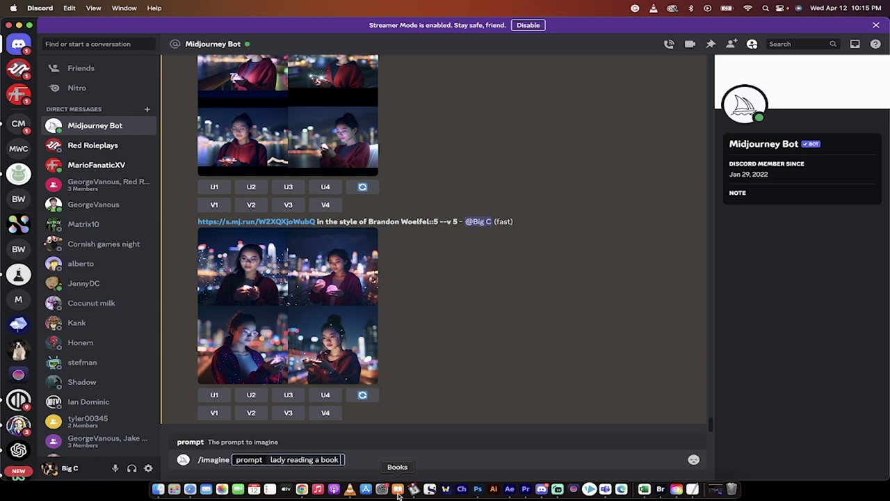
pyautogui.write(' in the style of')
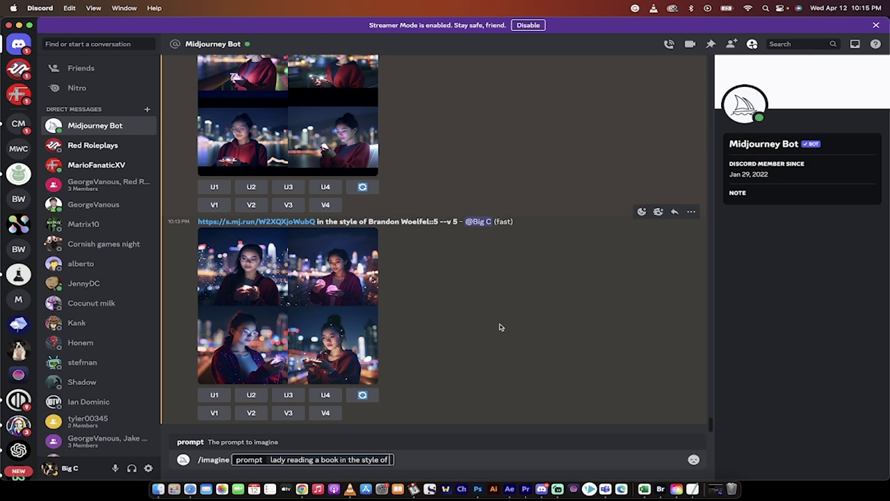
pyautogui.click(301, 489)
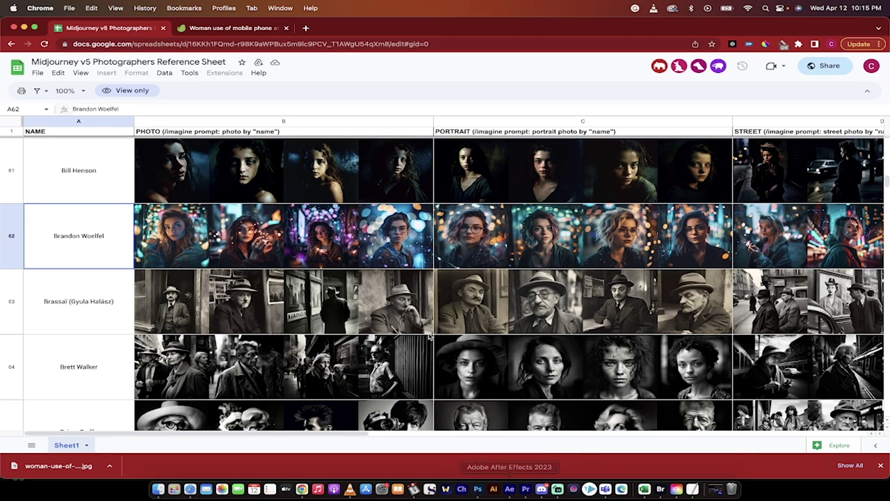
# - Scroll up the reference sheet to see photographer rows around Brandon Woelfel
pyautogui.scroll(3, 429, 336)
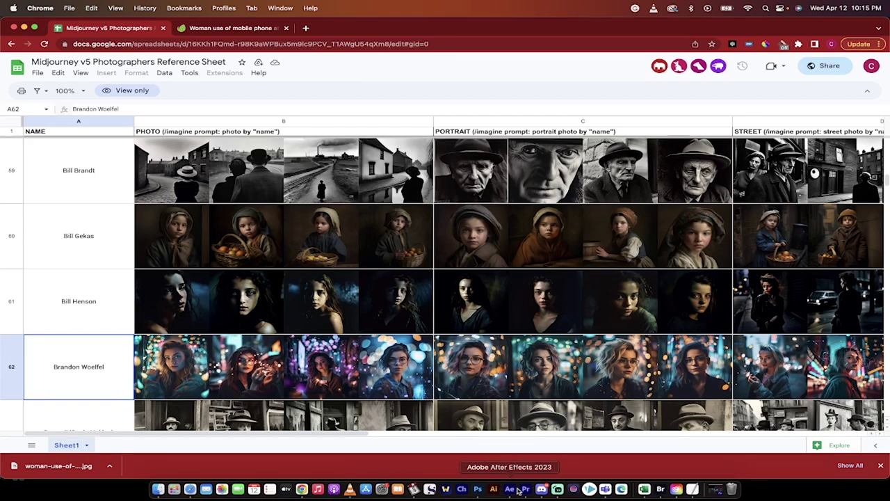
# - Send the prompt ending 'Brandon Woelfel' and drag the woman-use-of-mobile-phone JPG from Downloads into the chat
pyautogui.click(542, 488)
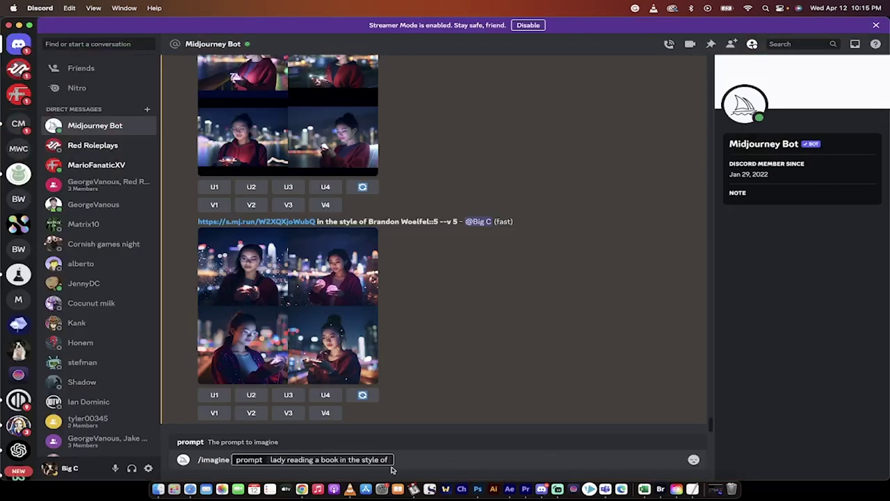
pyautogui.write('Brandon')
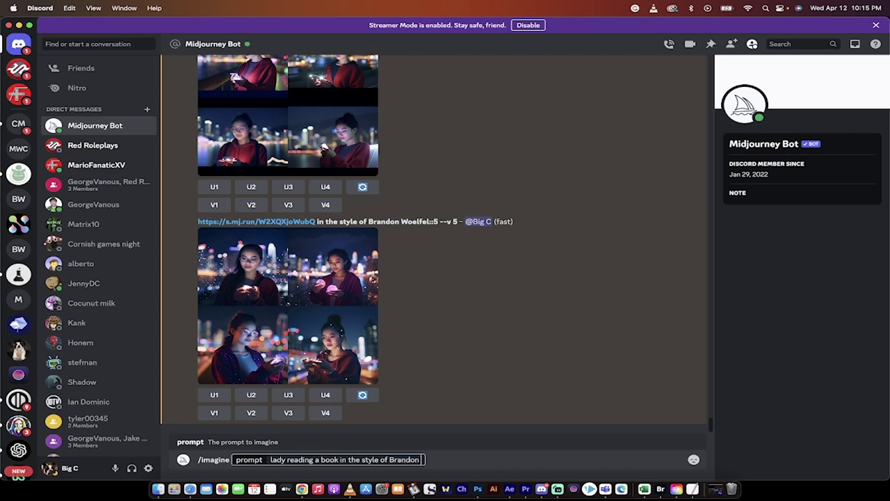
pyautogui.write(' Woelfel')
pyautogui.press('Return')
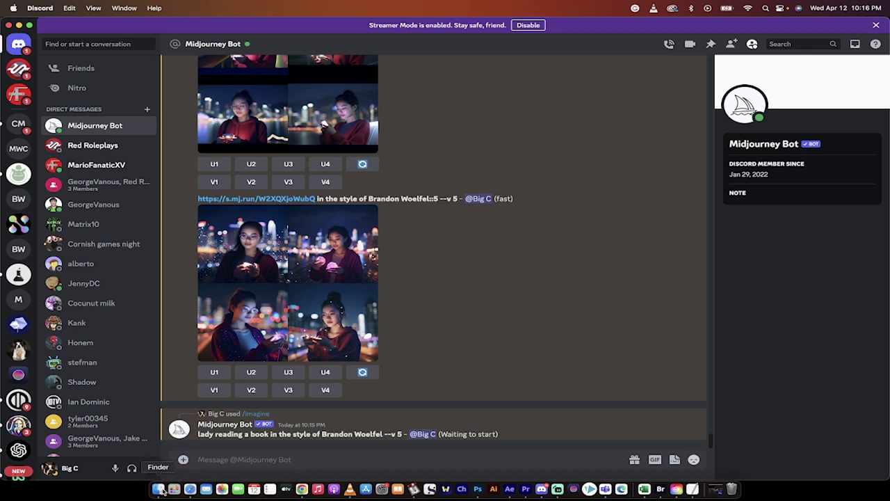
pyautogui.click(160, 489)
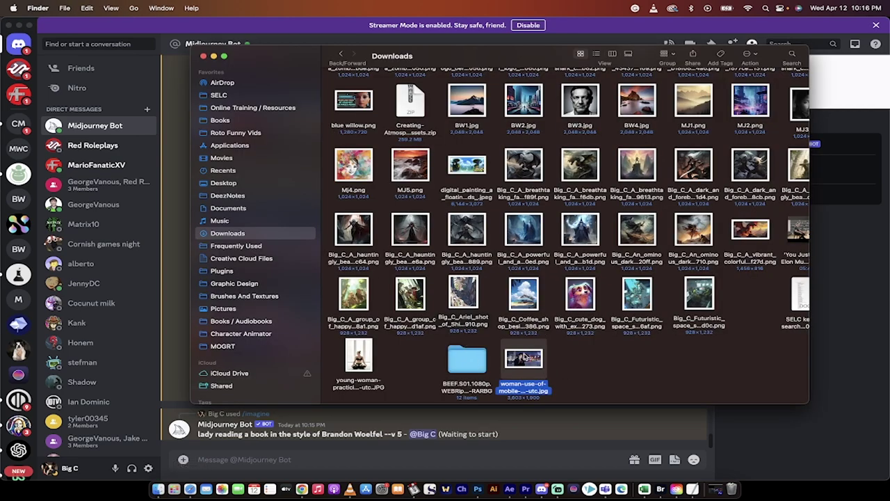
pyautogui.moveTo(523, 358); pyautogui.dragTo(443, 271)
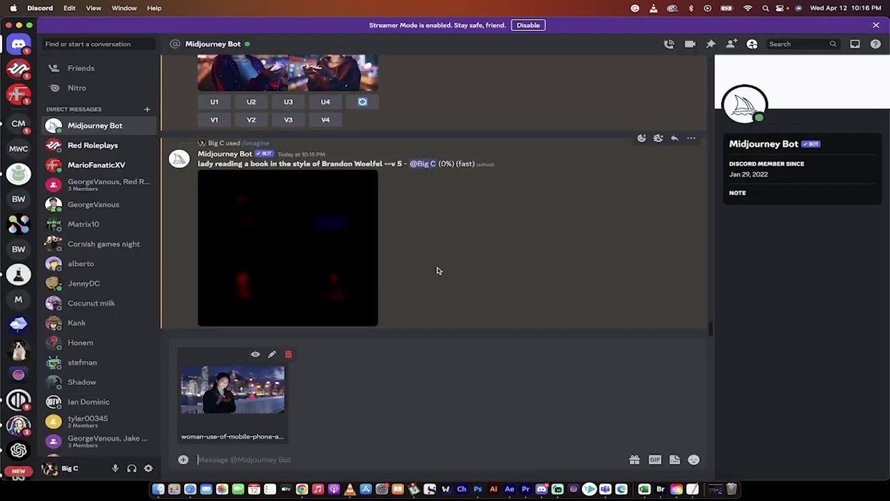
# - Post the attached night-city phone photo and open it enlarged
pyautogui.press('Return')
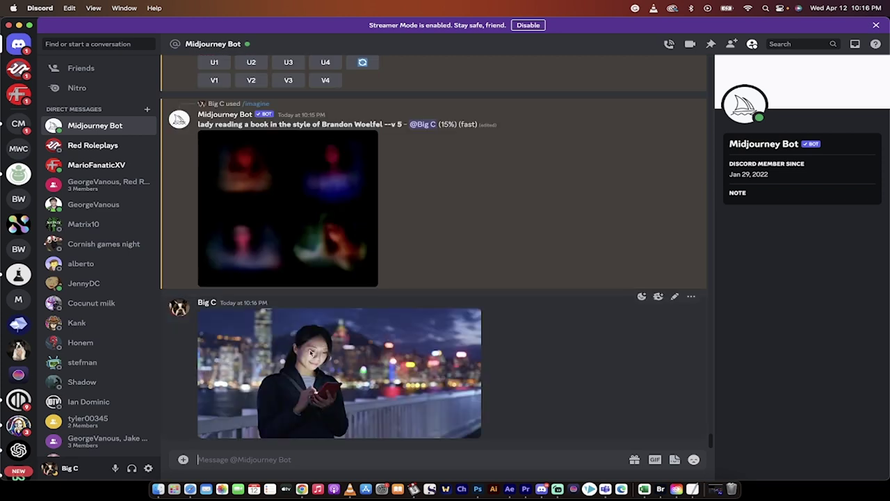
pyautogui.click(363, 376)
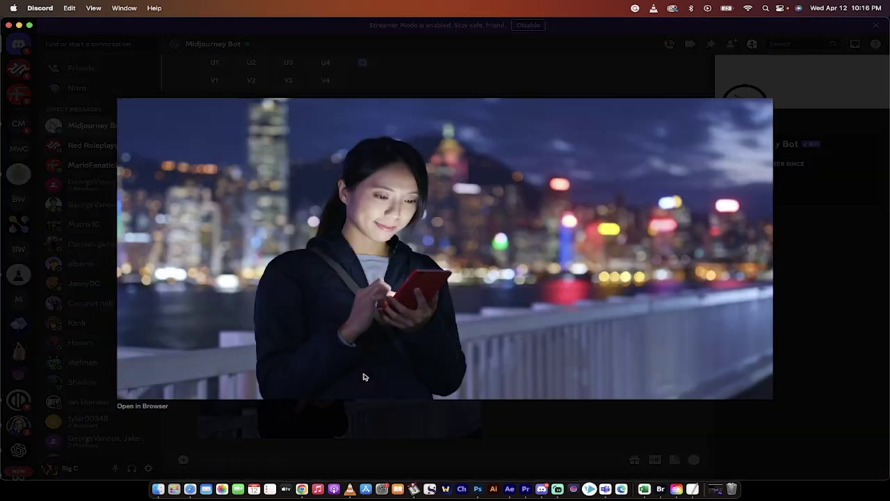
# - Copy the uploaded photo's link into a new /imagine prompt followed by 'in the style of Brandon Woelfel'
pyautogui.click(549, 439)
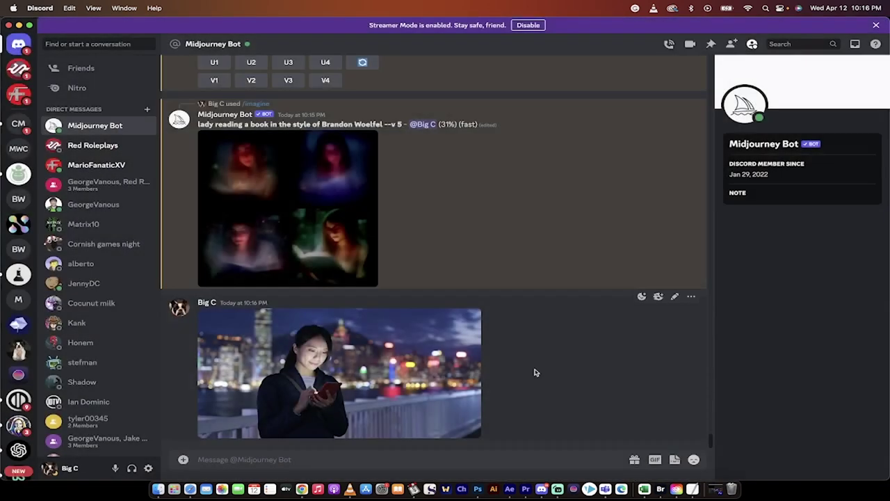
pyautogui.rightClick(379, 371)
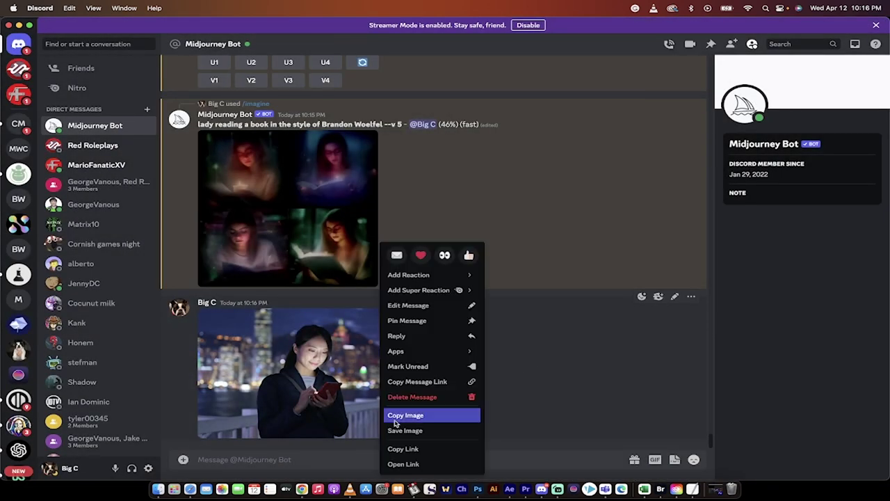
pyautogui.click(400, 449)
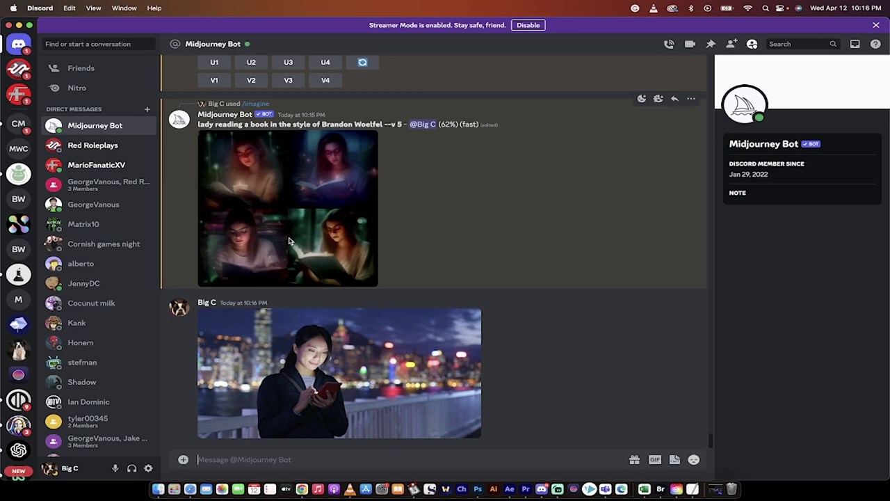
pyautogui.click(238, 458)
pyautogui.write('/imagine')
pyautogui.press('Tab')
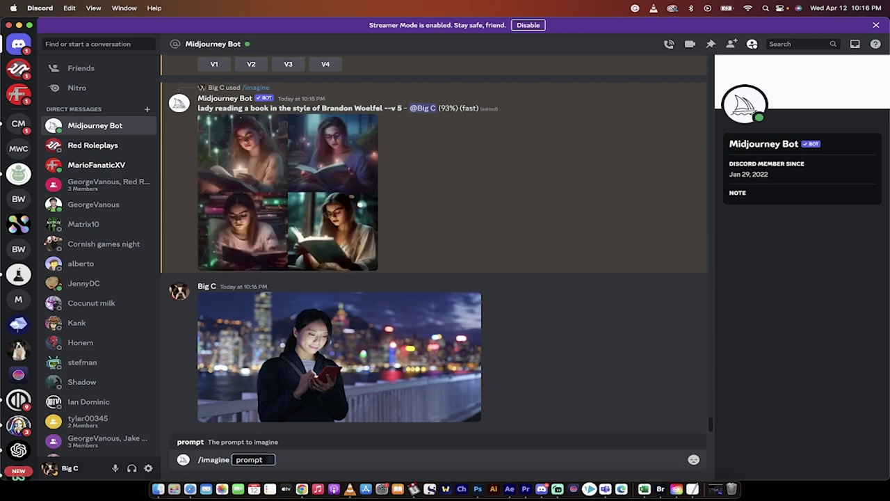
pyautogui.press('super+v')
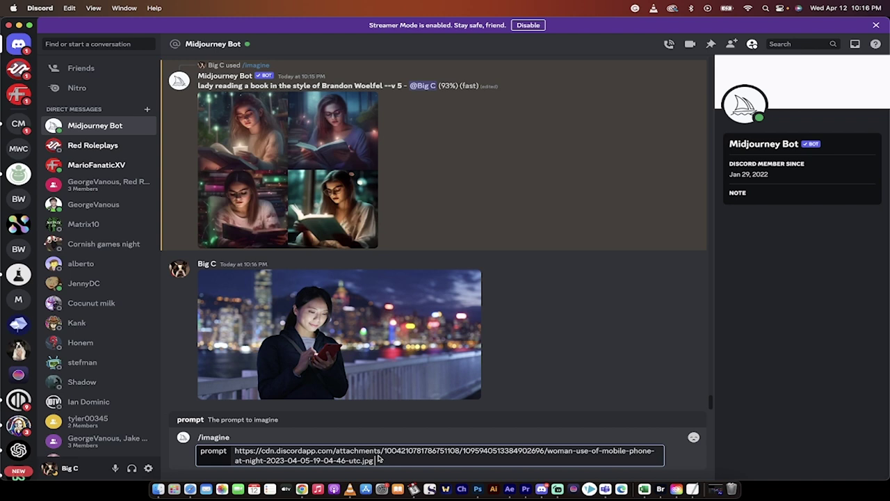
pyautogui.write('in the style of Brando')
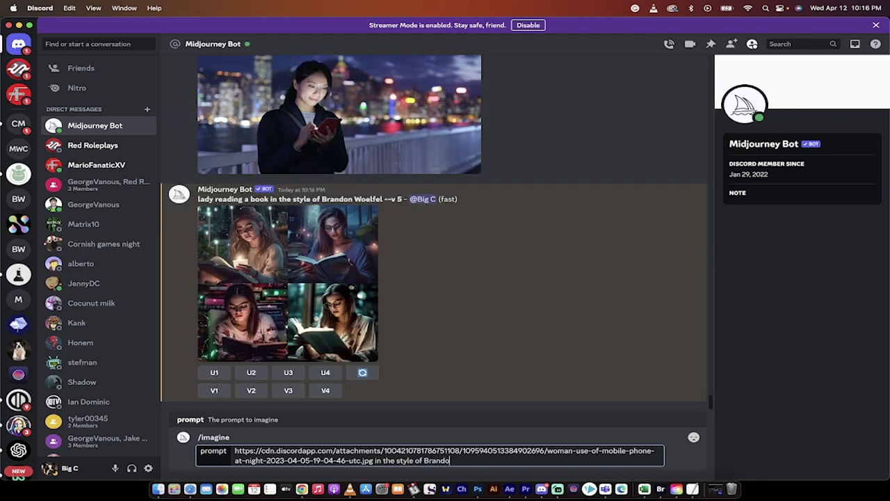
pyautogui.write('n Woelfel')
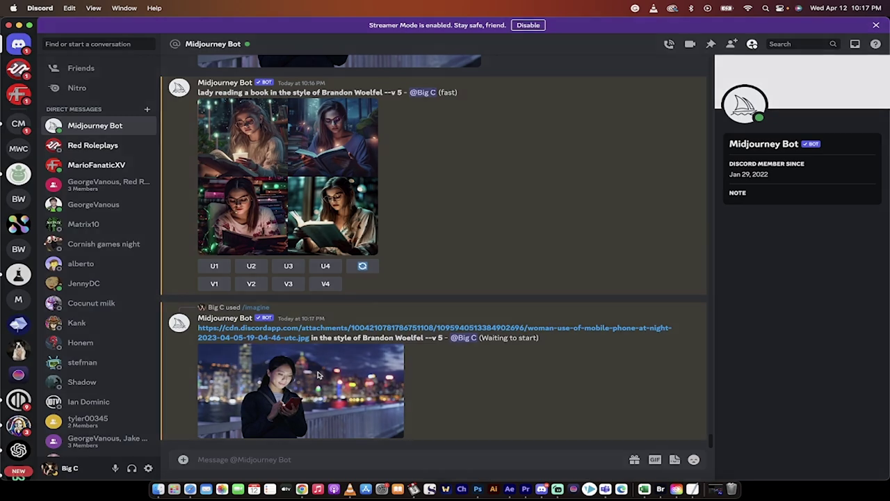
# - Preview the new prompt's photo, then enlarge the lady-reading-a-book result grid
pyautogui.click(317, 376)
pyautogui.click(495, 406)
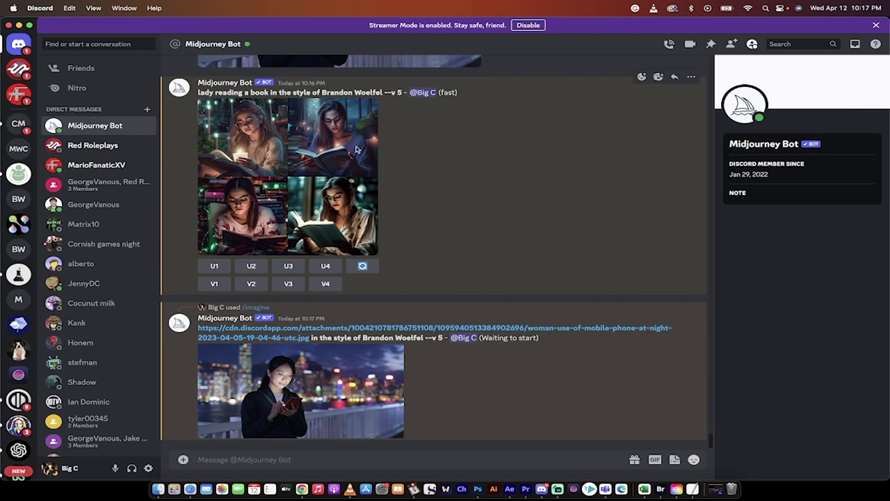
pyautogui.click(334, 185)
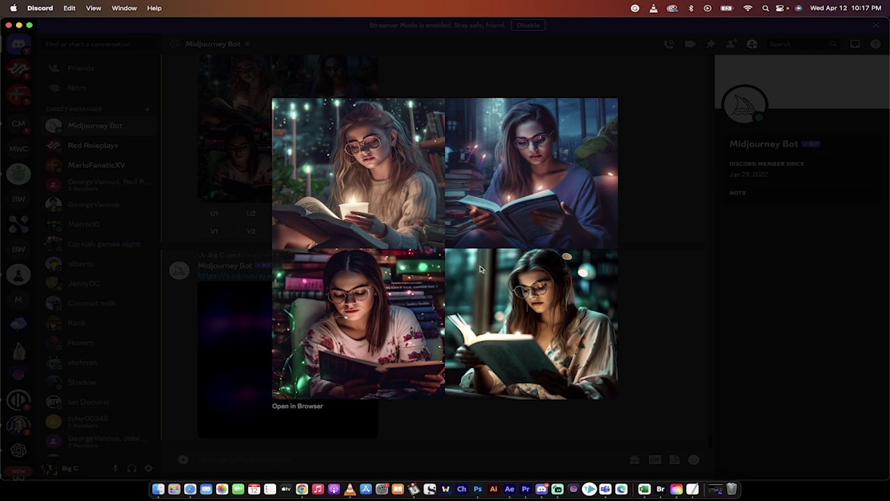
pyautogui.click(307, 491)
pyautogui.scroll(-4, 304, 280)
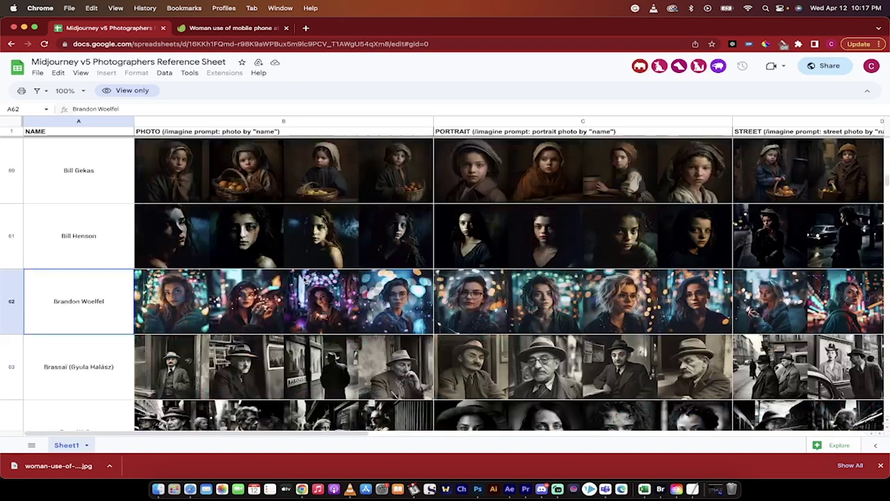
pyautogui.scroll(1, 304, 280)
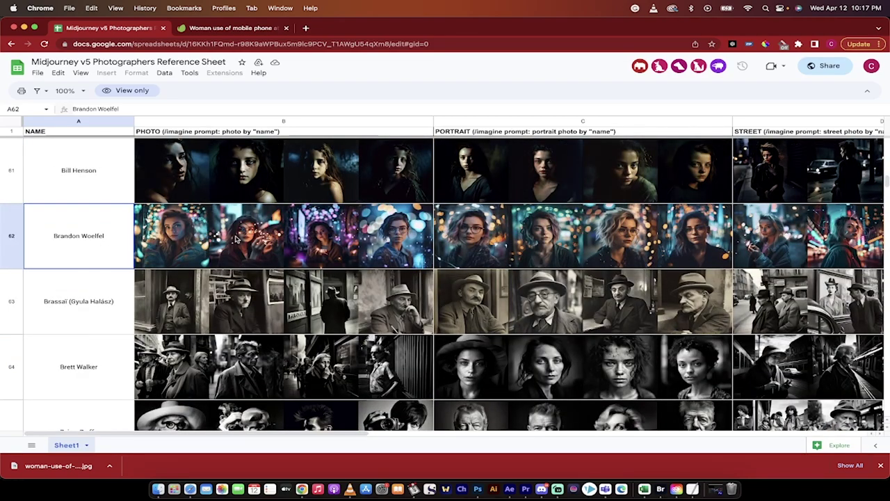
pyautogui.scroll(1, 341, 246)
pyautogui.hscroll(2, 340, 247)
pyautogui.hscroll(-2, 341, 247)
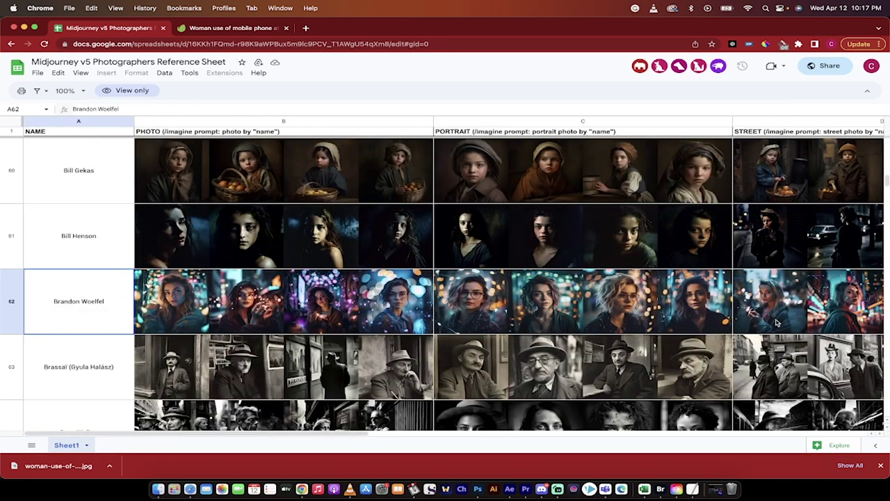
pyautogui.hscroll(2, 780, 324)
pyautogui.hscroll(4, 780, 324)
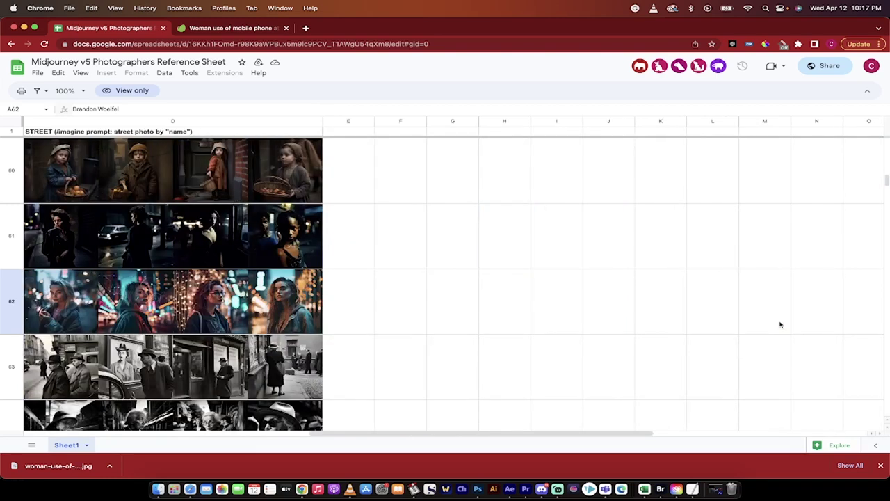
pyautogui.hscroll(-2, 778, 322)
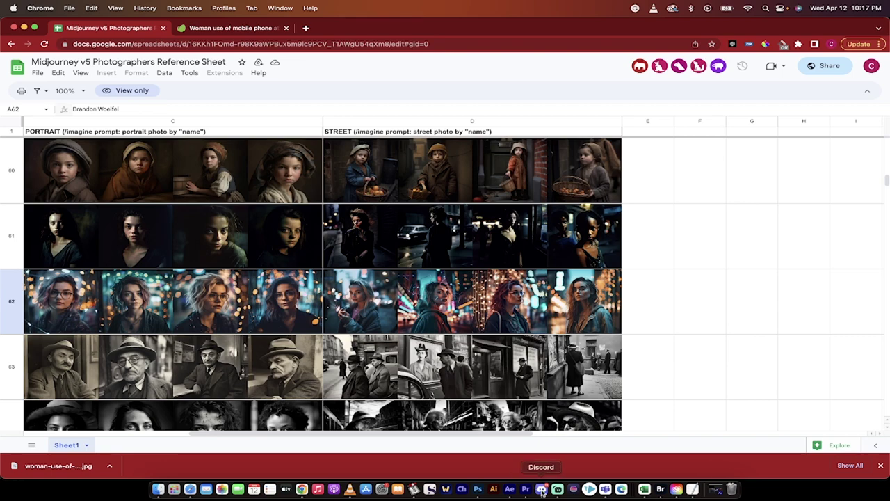
pyautogui.click(541, 489)
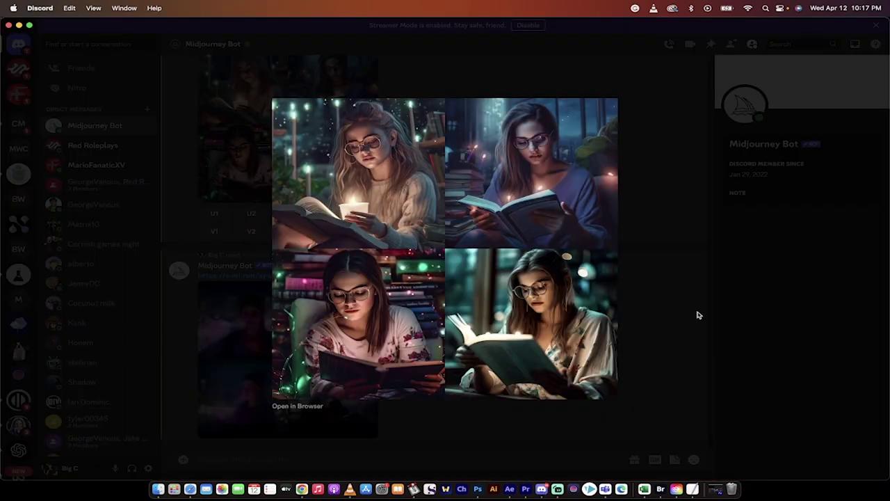
# - Close the image viewer and scroll to the finished Brandon Woelfel-style night-city grid
pyautogui.click(664, 304)
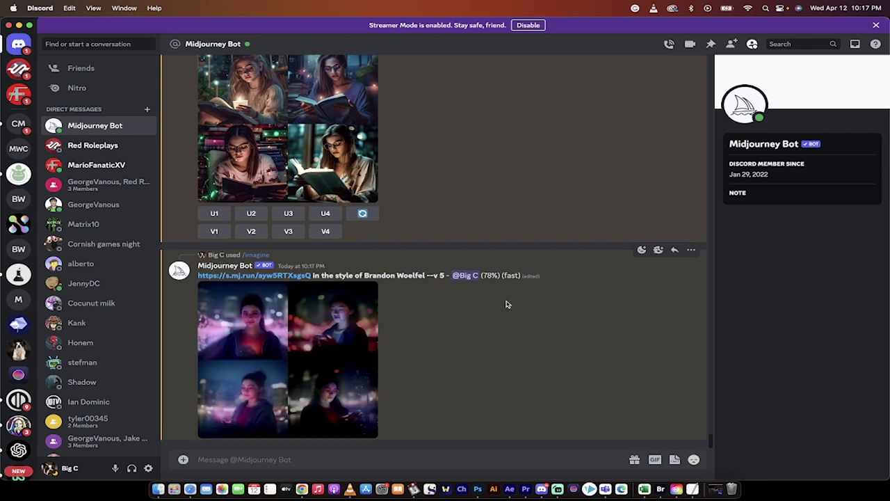
pyautogui.scroll(5, 506, 304)
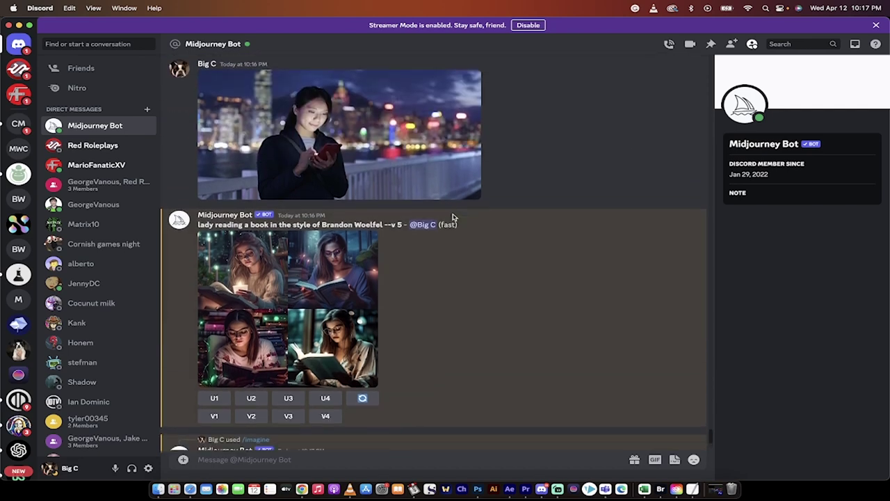
pyautogui.scroll(-4, 452, 218)
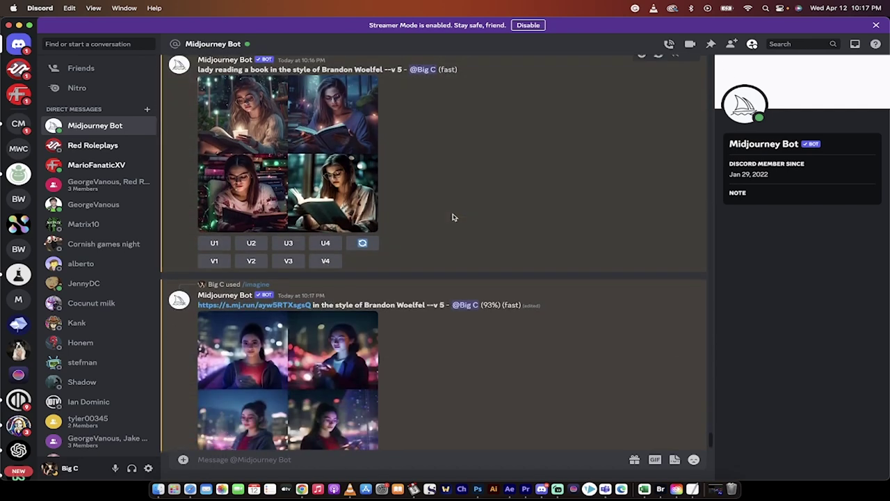
pyautogui.scroll(-1, 452, 217)
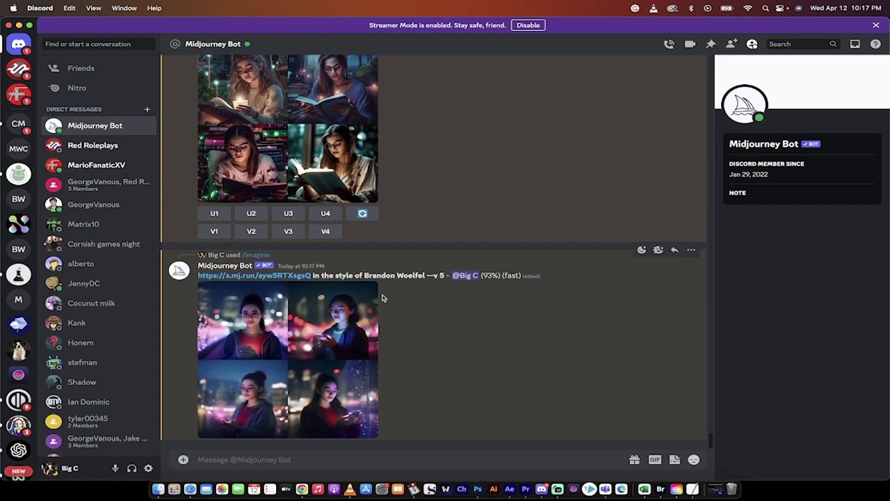
pyautogui.click(314, 323)
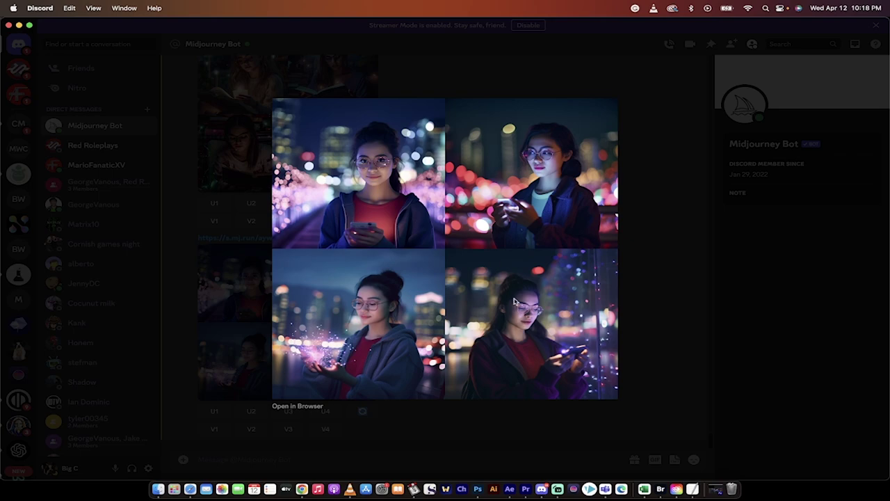
pyautogui.click(645, 324)
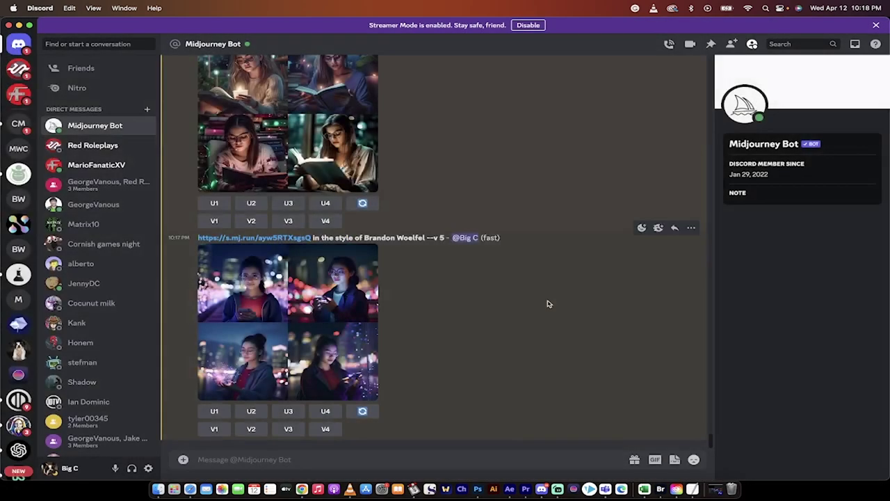
pyautogui.scroll(5, 547, 302)
pyautogui.click(373, 236)
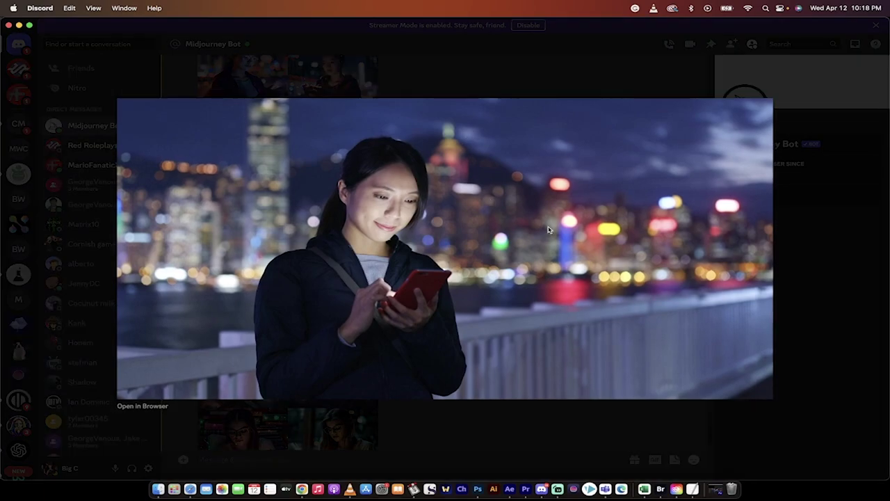
pyautogui.click(536, 82)
pyautogui.scroll(-5, 517, 270)
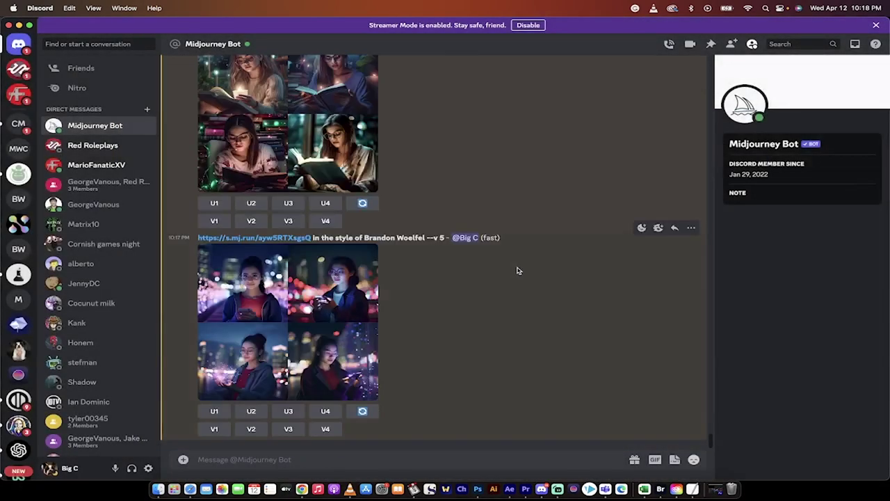
pyautogui.click(346, 346)
pyautogui.click(437, 440)
pyautogui.click(301, 488)
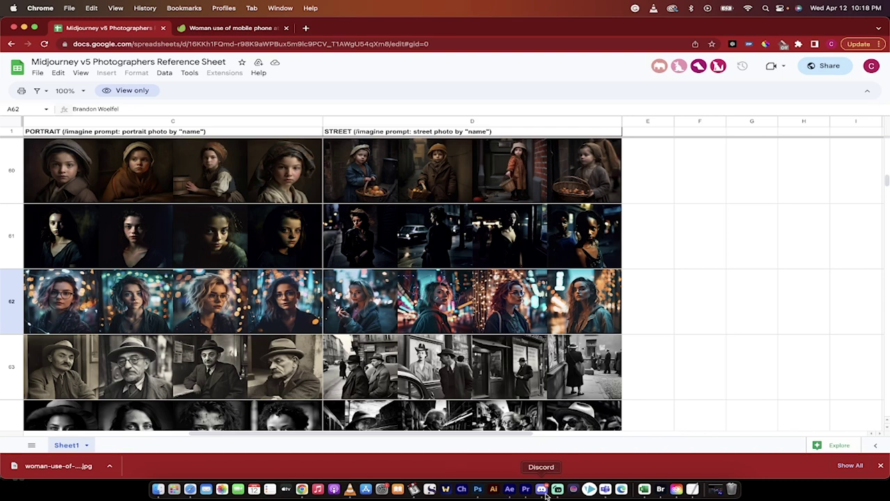
pyautogui.click(542, 489)
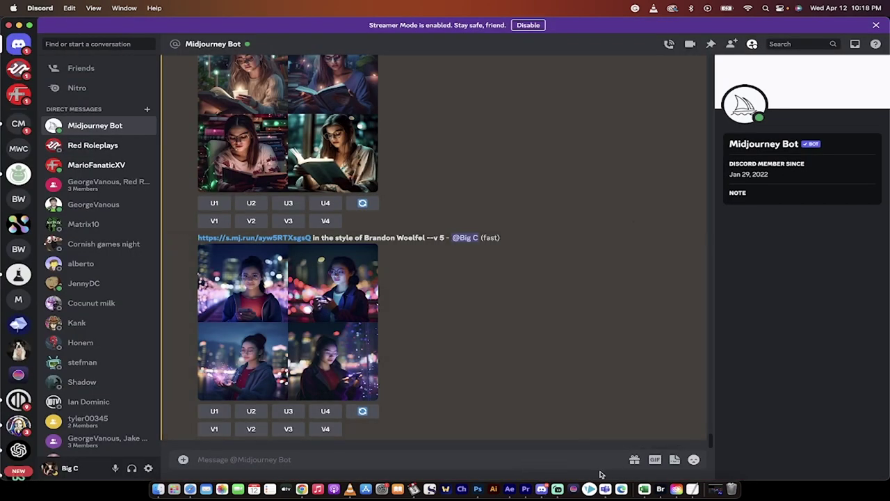